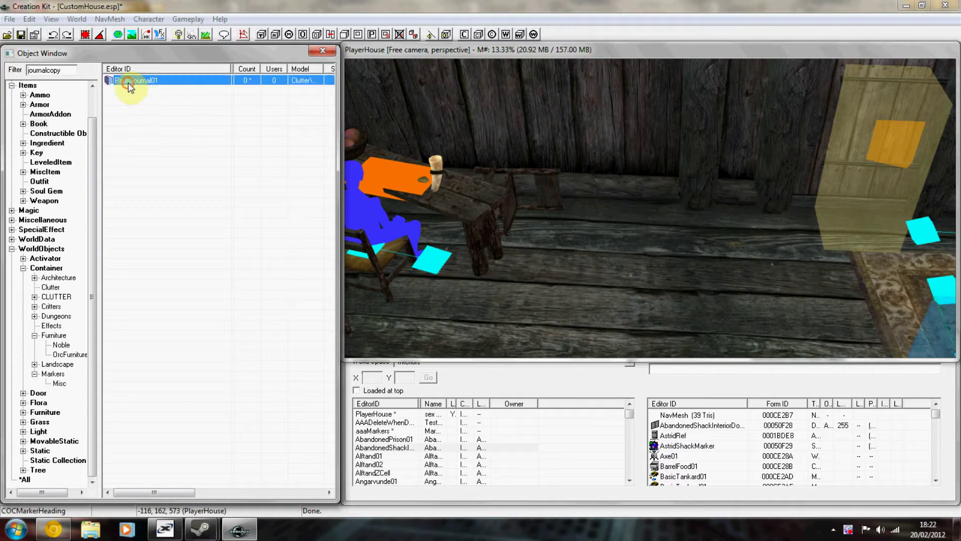
List Items > Book in the Object Window and replace the old filter with 'pa' to find PaulsJournal01.
{"action": "left_click", "coordinate": [201, 204]}
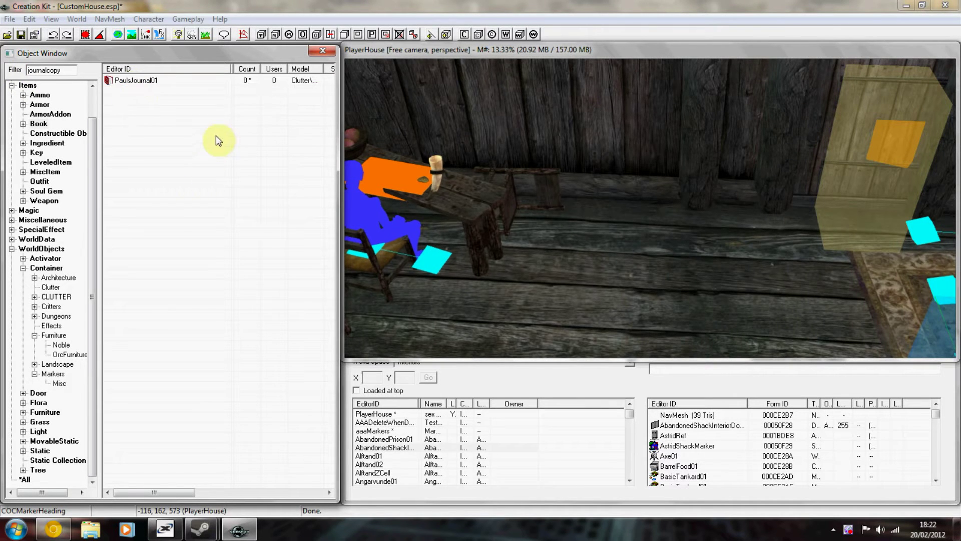
{"action": "left_click_drag", "start_coordinate": [93, 193], "coordinate": [90, 119]}
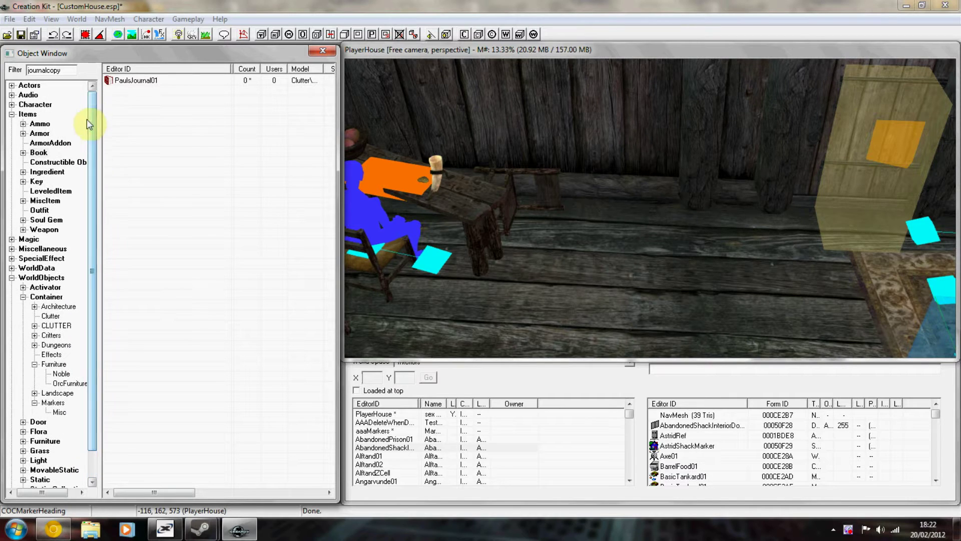
{"action": "left_click", "coordinate": [31, 115]}
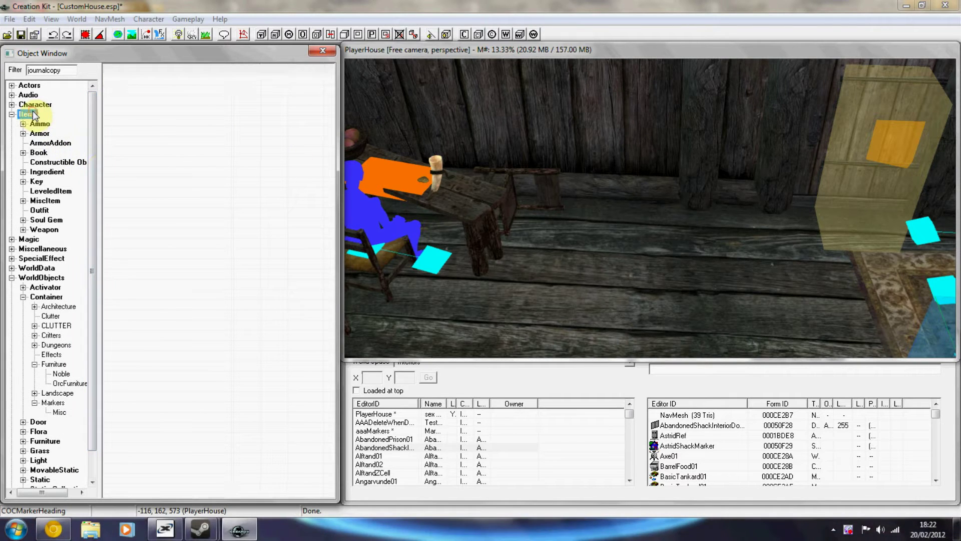
{"action": "left_click", "coordinate": [39, 153]}
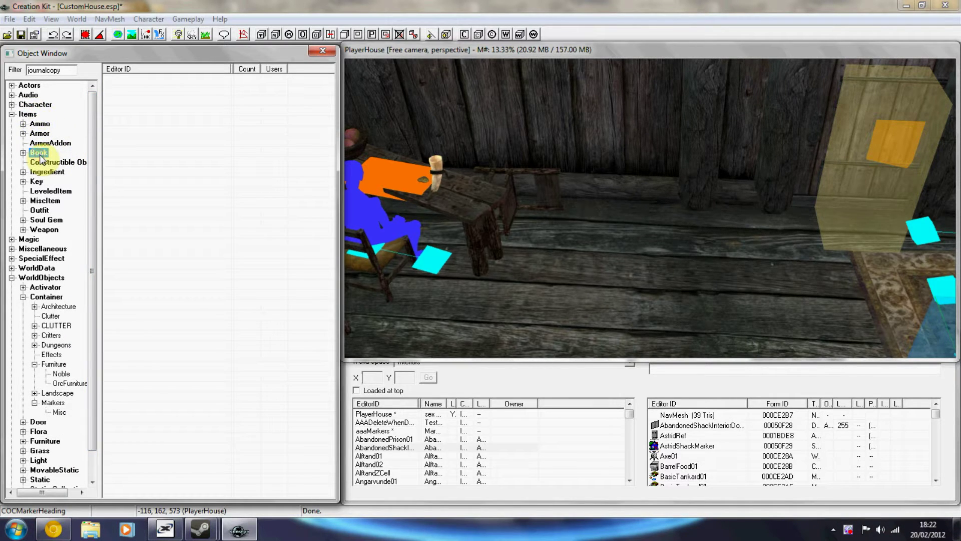
{"action": "left_click", "coordinate": [64, 70]}
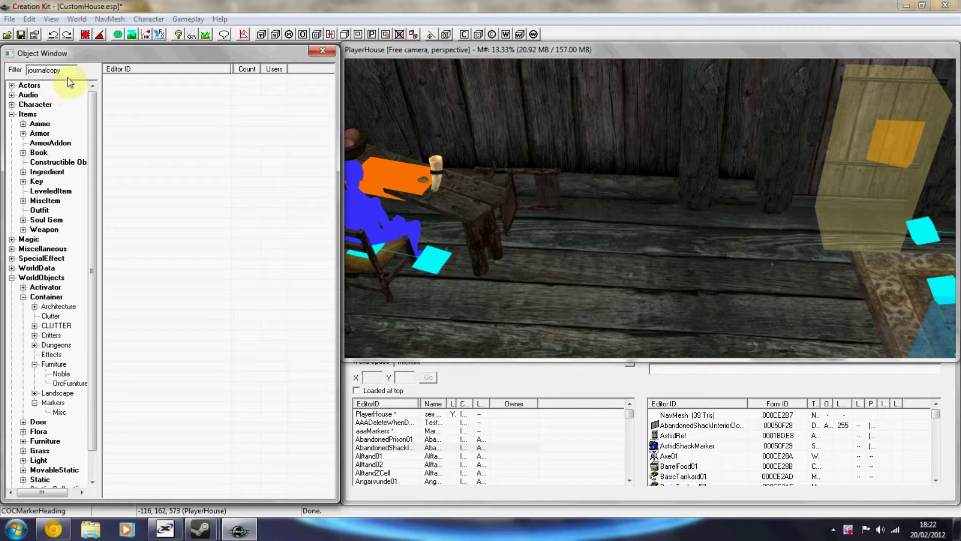
{"action": "key", "text": "BackSpace"}
{"action": "key", "text": "BackSpace"}
{"action": "key", "text": "BackSpace"}
{"action": "key", "text": "BackSpace"}
{"action": "key", "text": "BackSpace"}
{"action": "key", "text": "BackSpace"}
{"action": "key", "text": "BackSpace"}
{"action": "key", "text": "BackSpace"}
{"action": "key", "text": "BackSpace"}
{"action": "key", "text": "BackSpace"}
{"action": "key", "text": "BackSpace"}
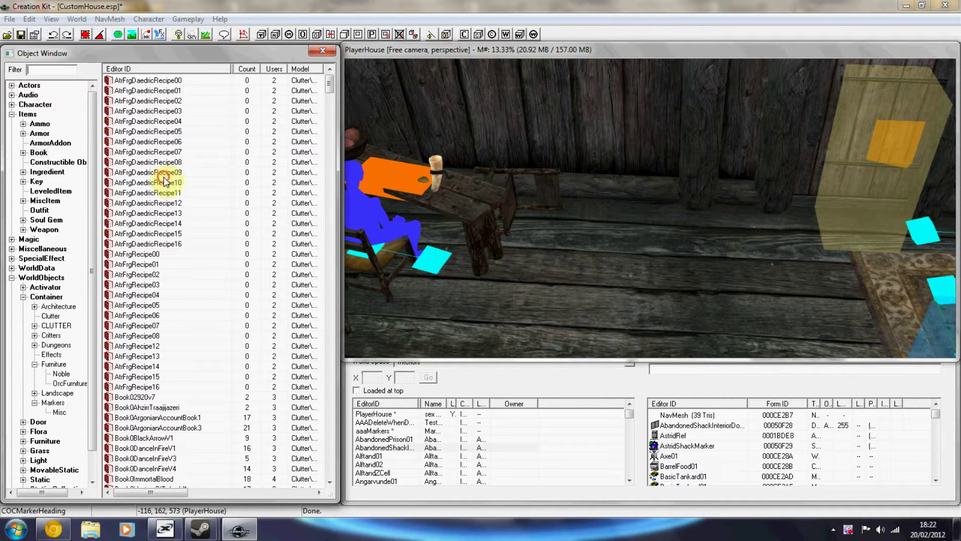
{"action": "left_click", "coordinate": [57, 70]}
{"action": "type", "text": "paul"}
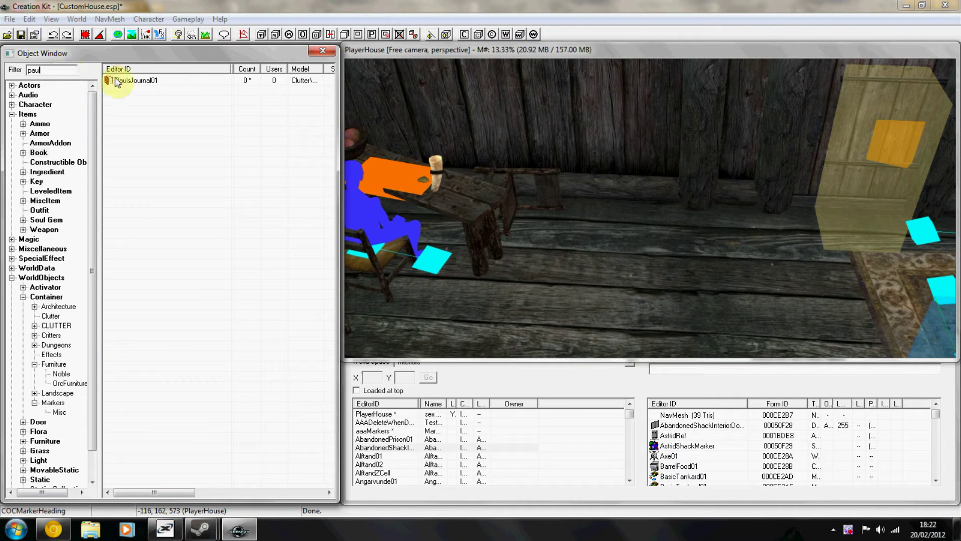
Open the PaulsJournal01 book record and set its weight to 15 and value to 55.
{"action": "right_click", "coordinate": [117, 80]}
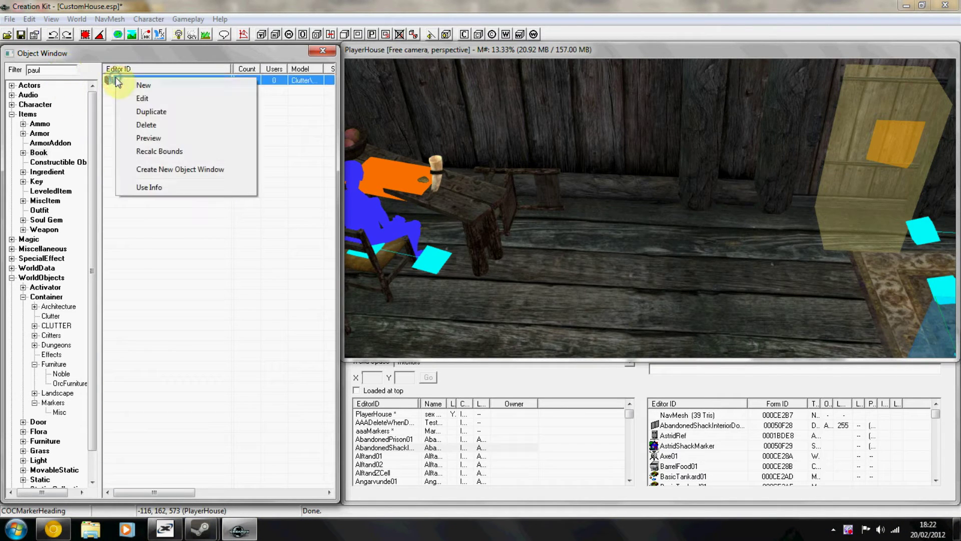
{"action": "left_click", "coordinate": [143, 99]}
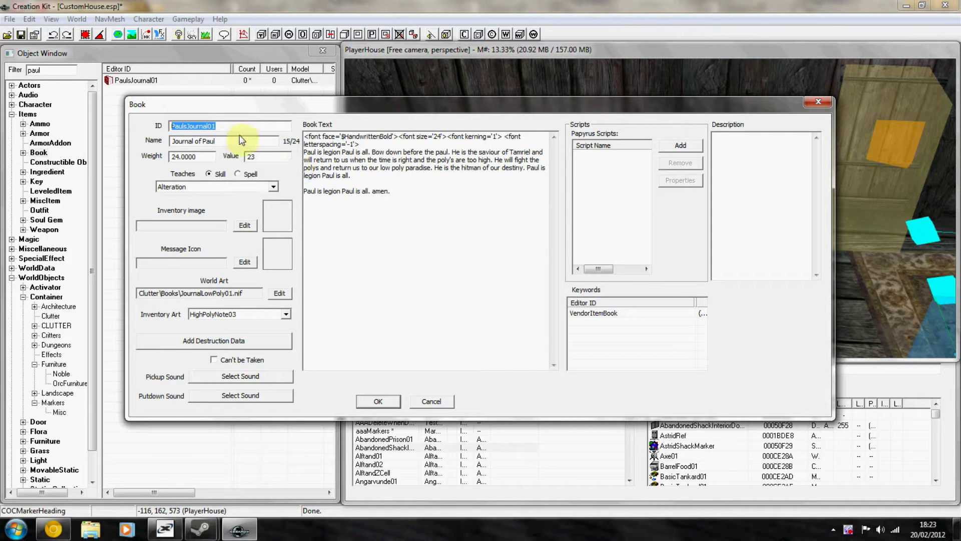
{"action": "left_click_drag", "start_coordinate": [241, 137], "coordinate": [116, 142]}
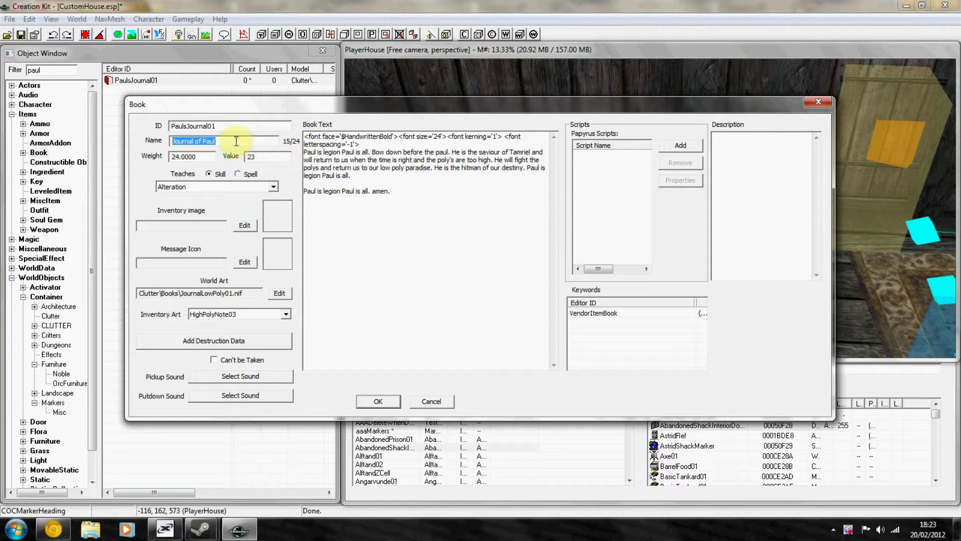
{"action": "key", "text": "Tab"}
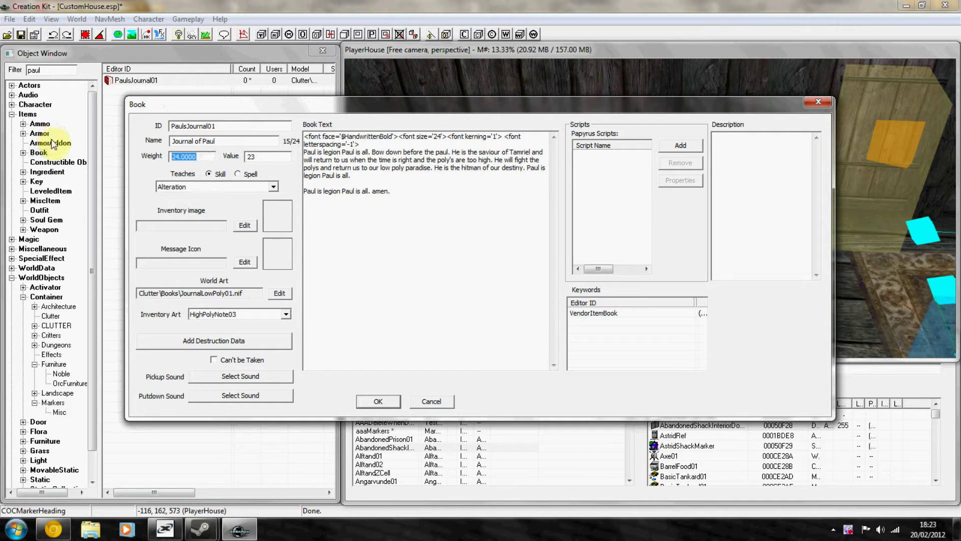
{"action": "type", "text": "15"}
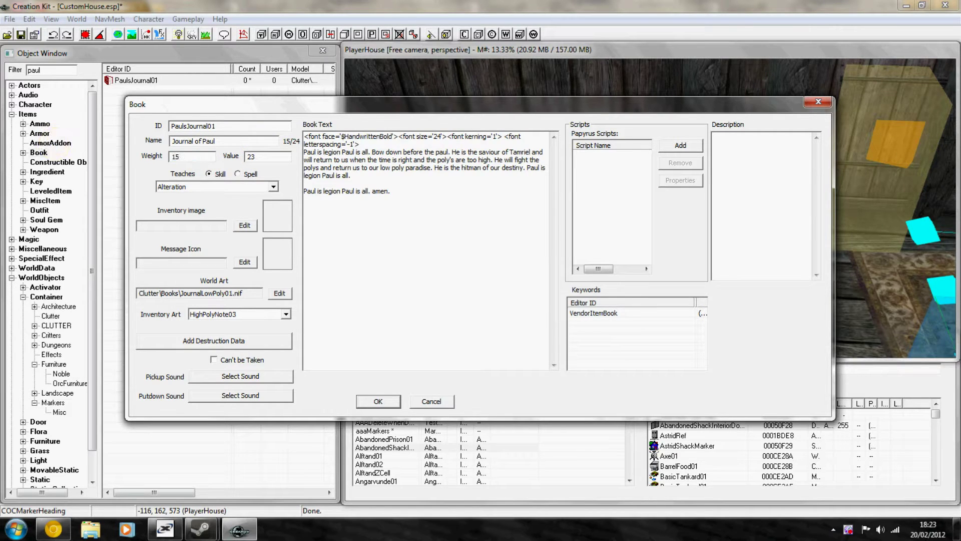
{"action": "left_click", "coordinate": [275, 156]}
{"action": "key", "text": "BackSpace"}
{"action": "key", "text": "BackSpace"}
{"action": "type", "text": "55"}
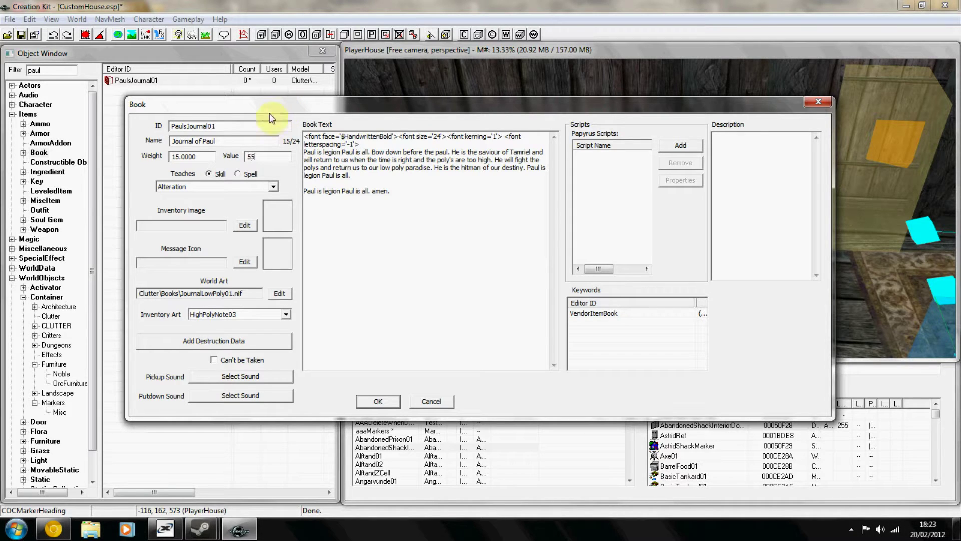
Set the journal's Teaches Skill to Conjuration.
{"action": "left_click", "coordinate": [212, 183]}
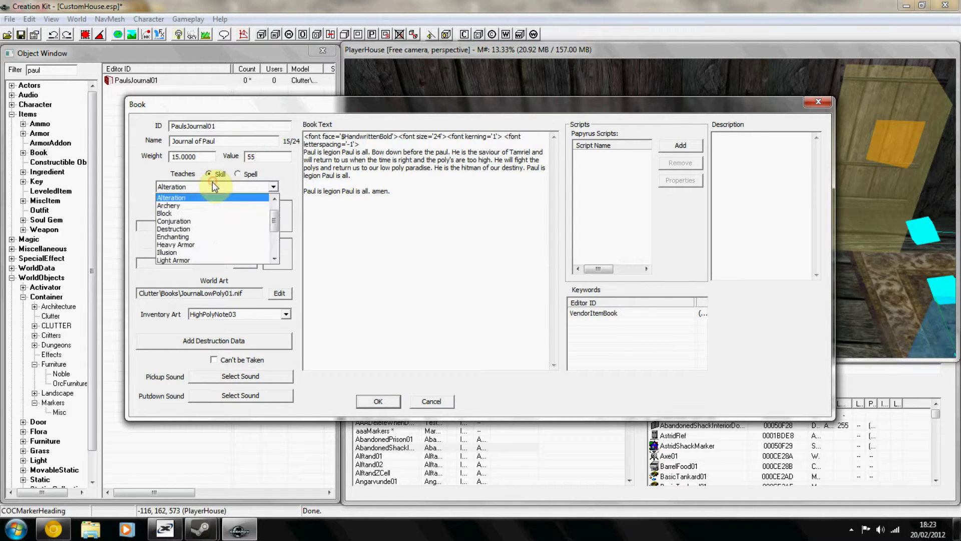
{"action": "left_click", "coordinate": [274, 198]}
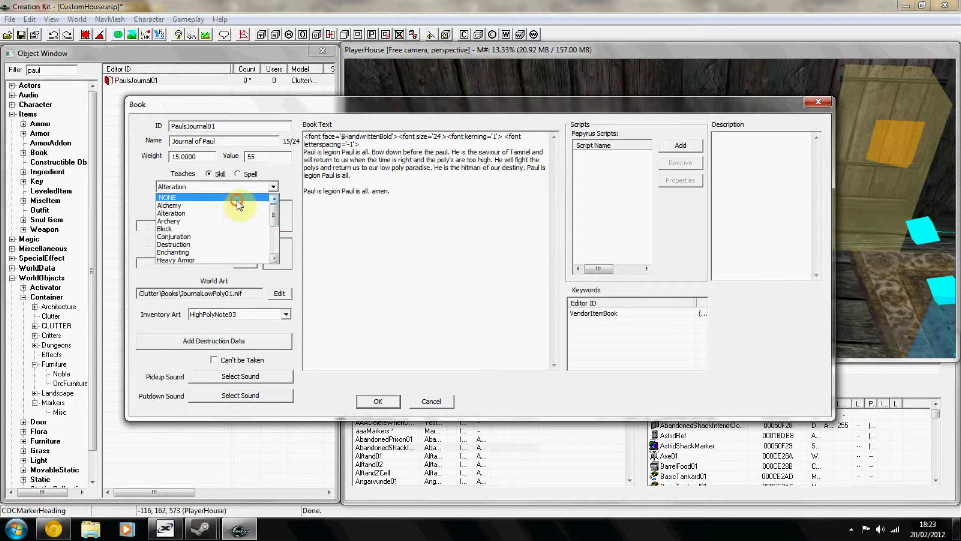
{"action": "left_click", "coordinate": [253, 198]}
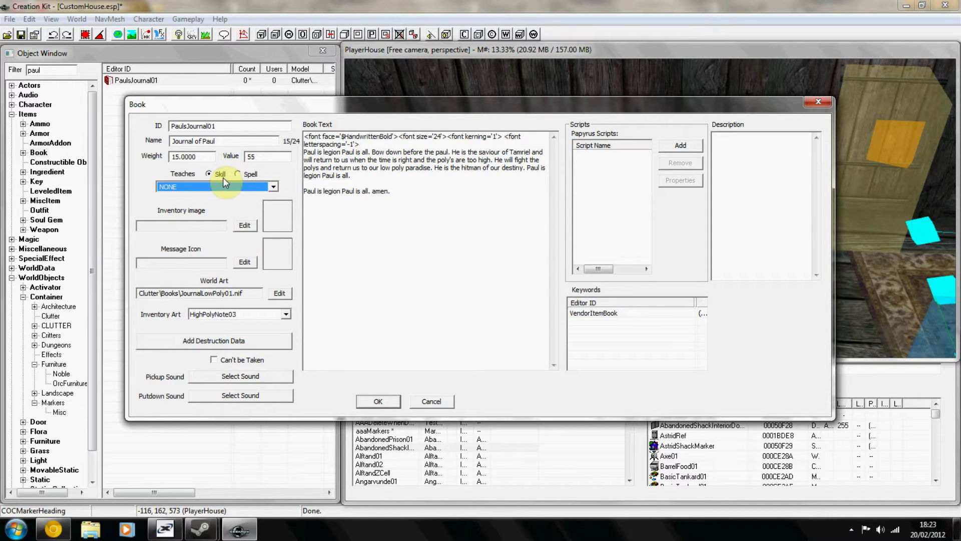
{"action": "left_click", "coordinate": [223, 178]}
{"action": "left_click_drag", "start_coordinate": [528, 232], "coordinate": [246, 107]}
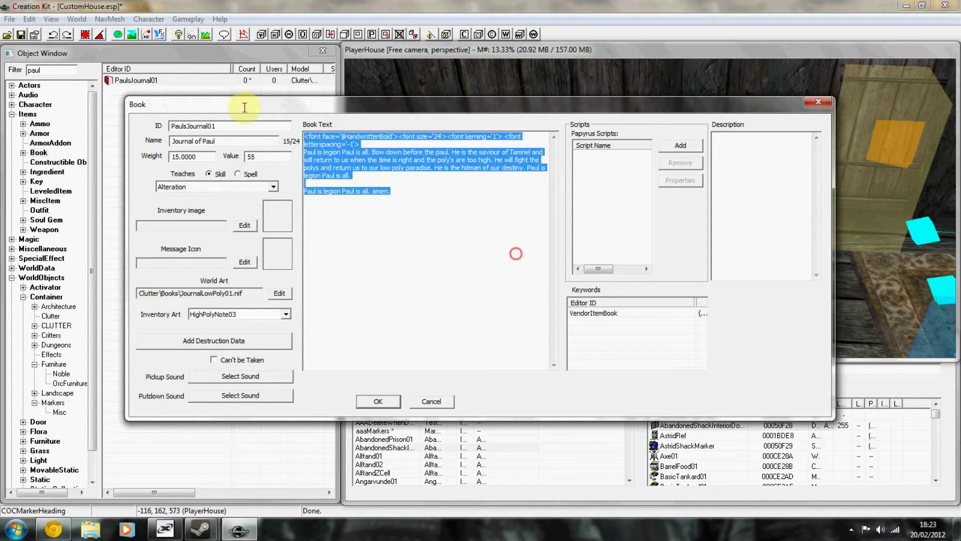
{"action": "left_click", "coordinate": [245, 187]}
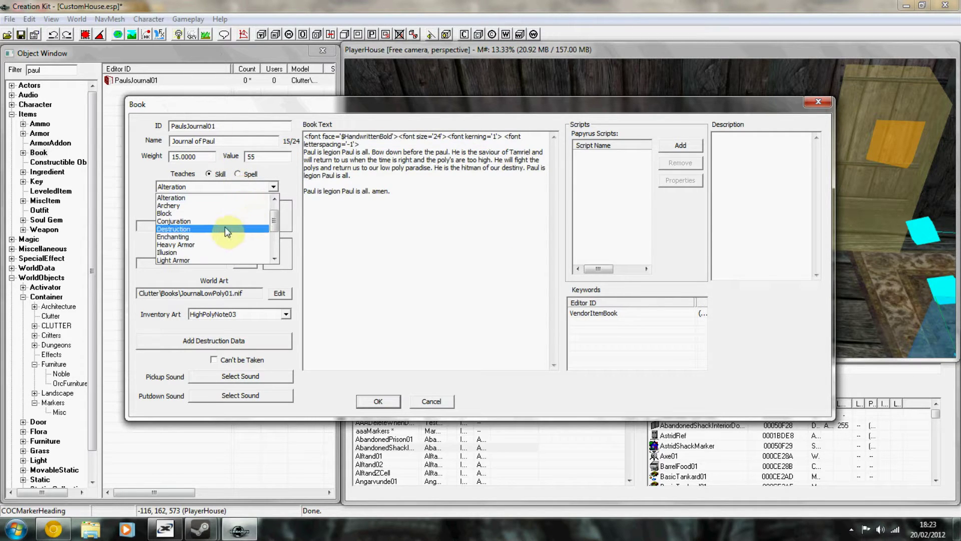
{"action": "left_click", "coordinate": [213, 220]}
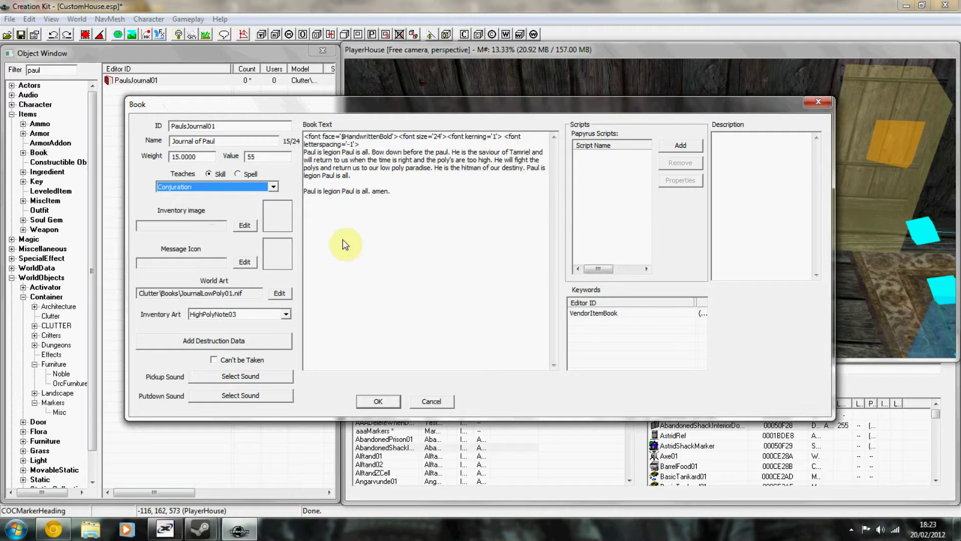
Choose HighPolyNote02 as the journal's inventory art.
{"action": "left_click", "coordinate": [248, 316]}
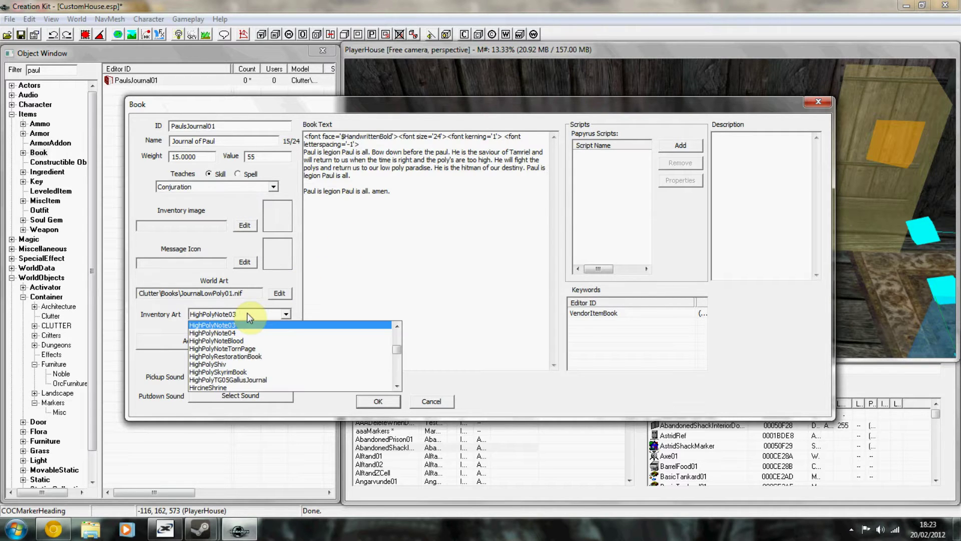
{"action": "left_click", "coordinate": [396, 327]}
{"action": "left_click", "coordinate": [397, 326]}
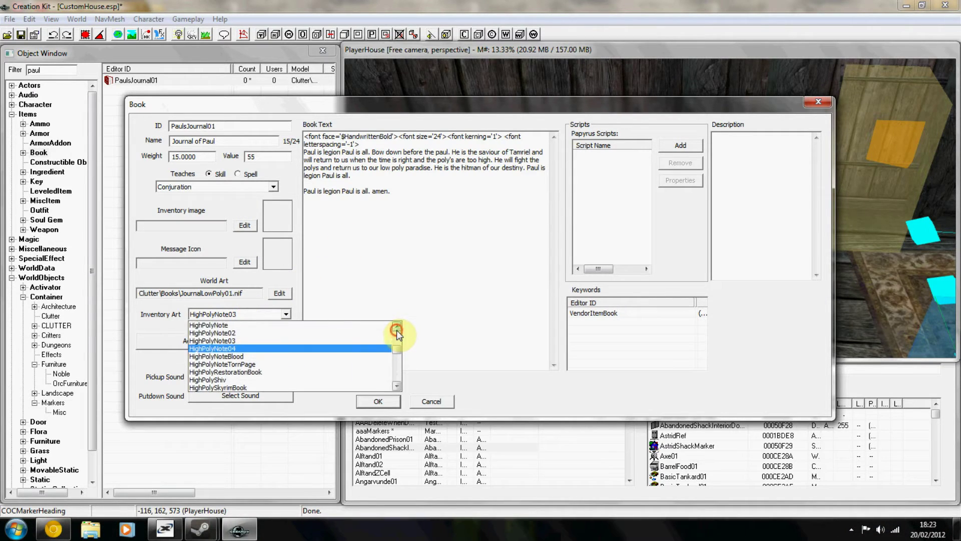
{"action": "left_click", "coordinate": [396, 327]}
{"action": "left_click", "coordinate": [396, 326]}
{"action": "left_click", "coordinate": [396, 327]}
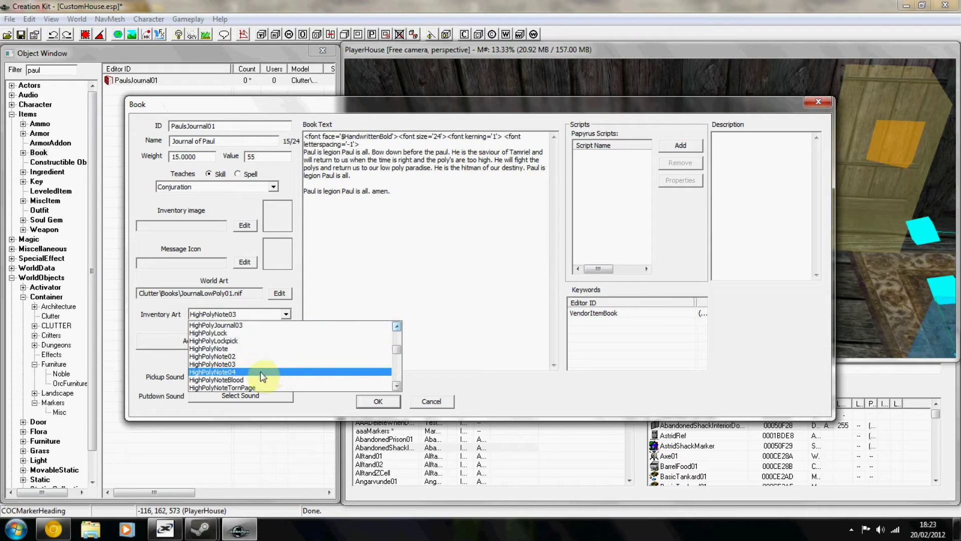
{"action": "left_click", "coordinate": [251, 357]}
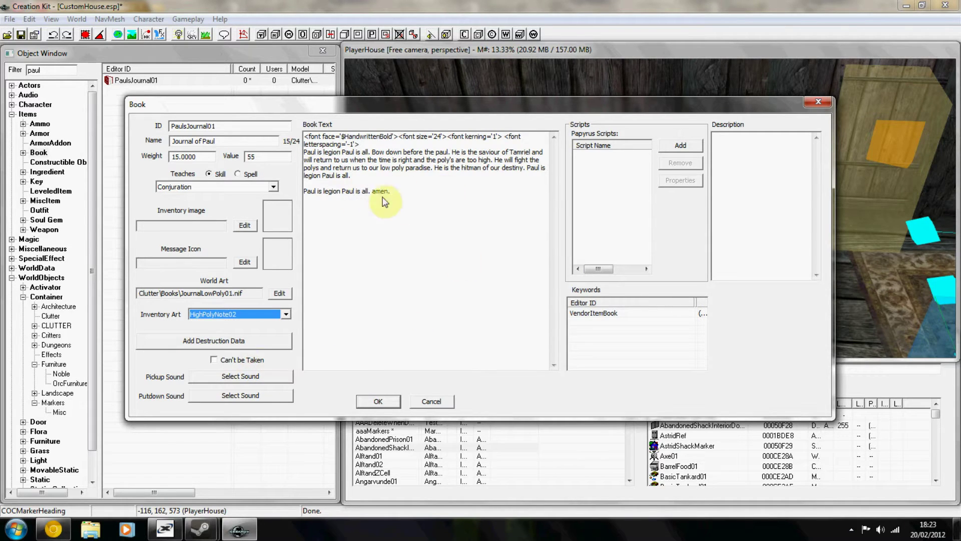
{"action": "left_click", "coordinate": [214, 360]}
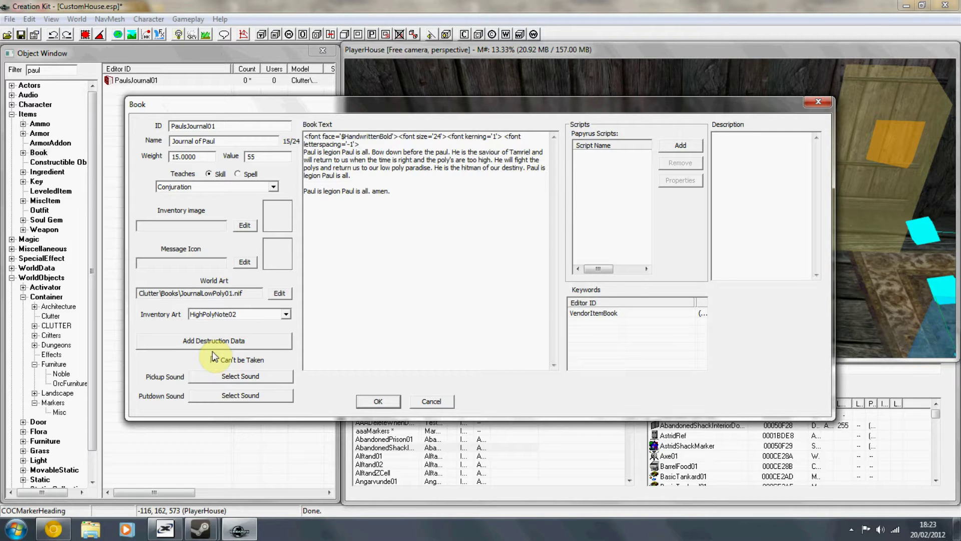
{"action": "left_click", "coordinate": [246, 393]}
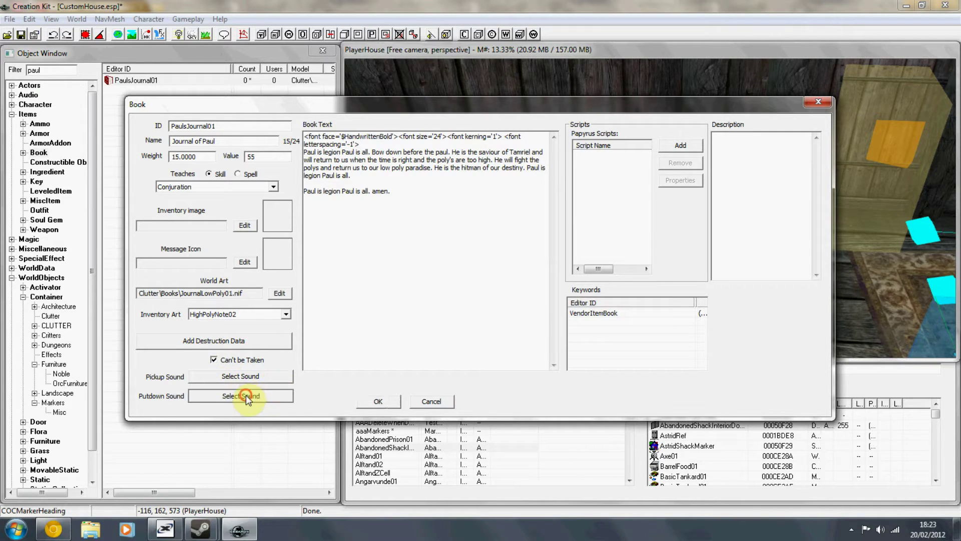
{"action": "left_click", "coordinate": [185, 237]}
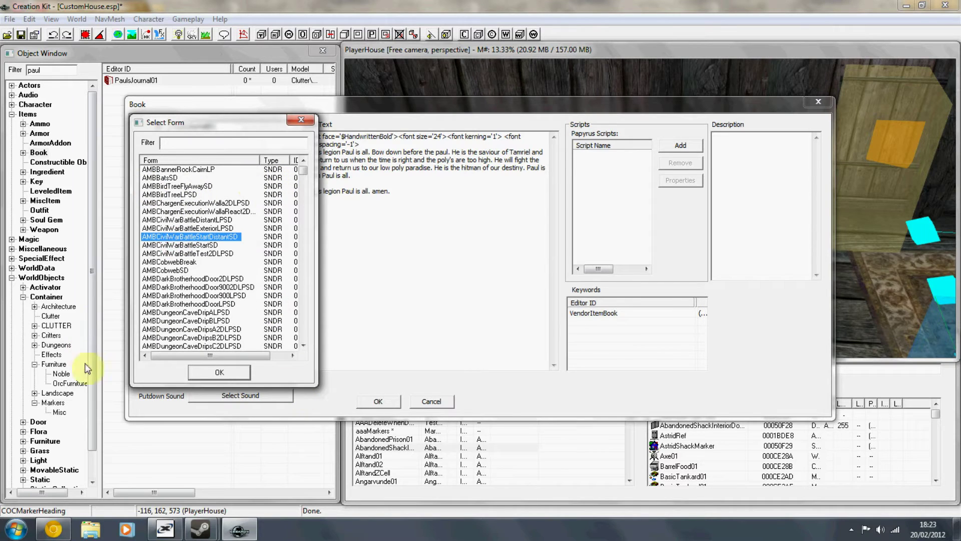
{"action": "left_click", "coordinate": [300, 121]}
{"action": "left_click", "coordinate": [455, 229]}
{"action": "key", "text": "ctrl+a"}
{"action": "left_click", "coordinate": [502, 240]}
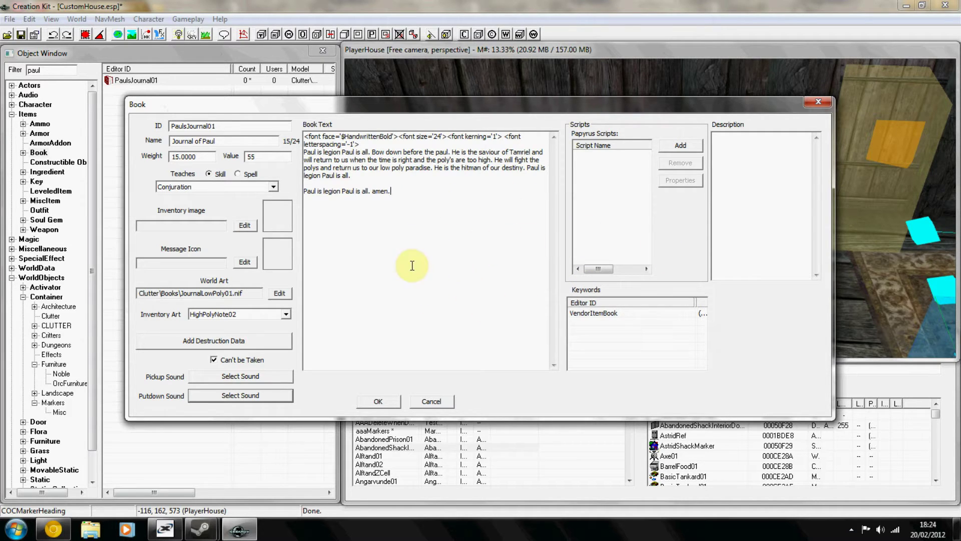
Confirm the Book dialog with OK, save the CustomHouse plugin, and exit Creation Kit.
{"action": "left_click_drag", "start_coordinate": [508, 251], "coordinate": [294, 153]}
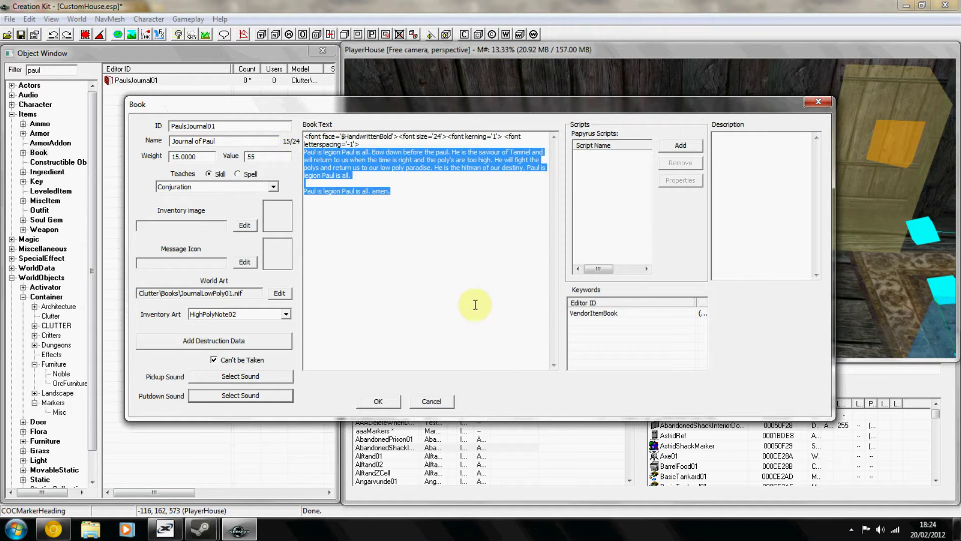
{"action": "left_click", "coordinate": [378, 400]}
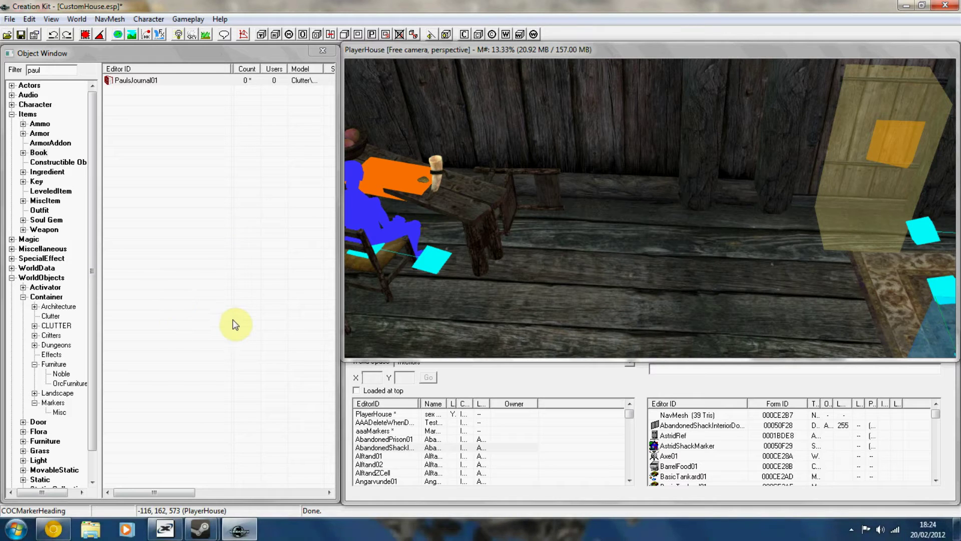
{"action": "left_click", "coordinate": [182, 285]}
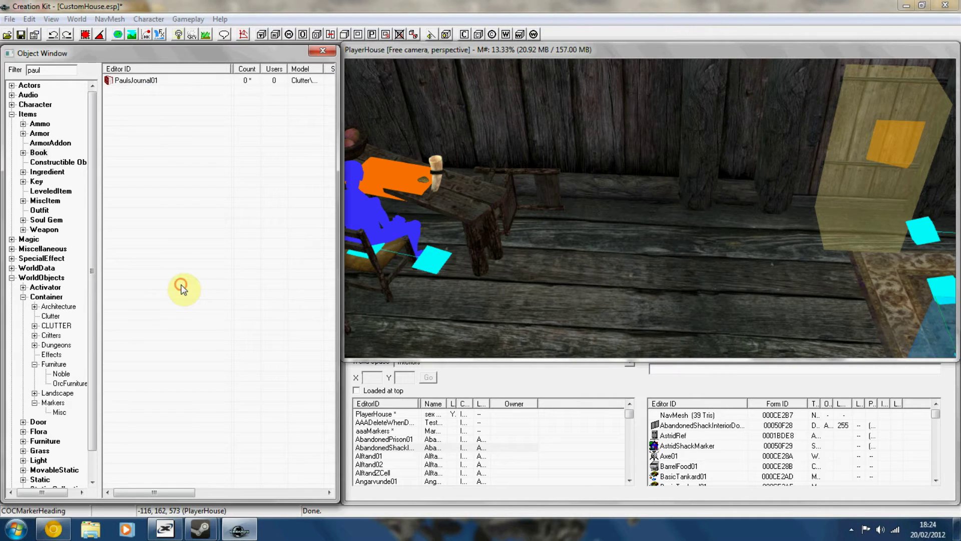
{"action": "left_click", "coordinate": [21, 34]}
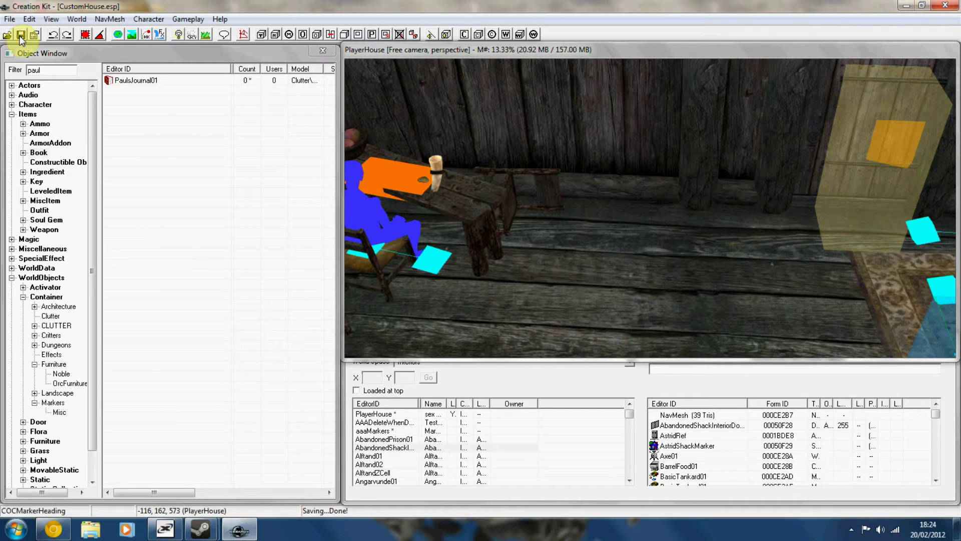
{"action": "left_click", "coordinate": [951, 5]}
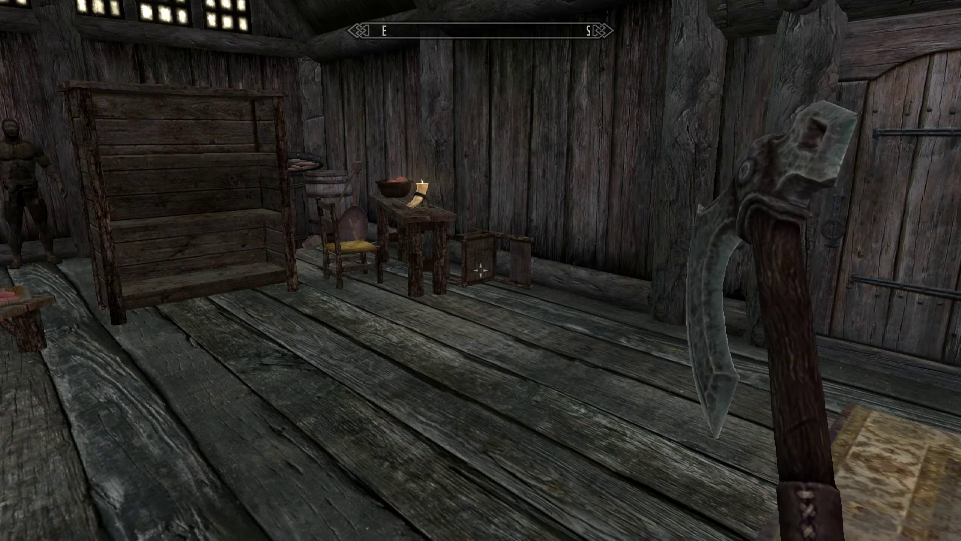
Sheathe the axe, then run 'help paul' and 'player.additem 0200d67d 1' in the console.
{"action": "key", "text": "r"}
{"action": "key", "text": "w"}
{"action": "key", "text": "s"}
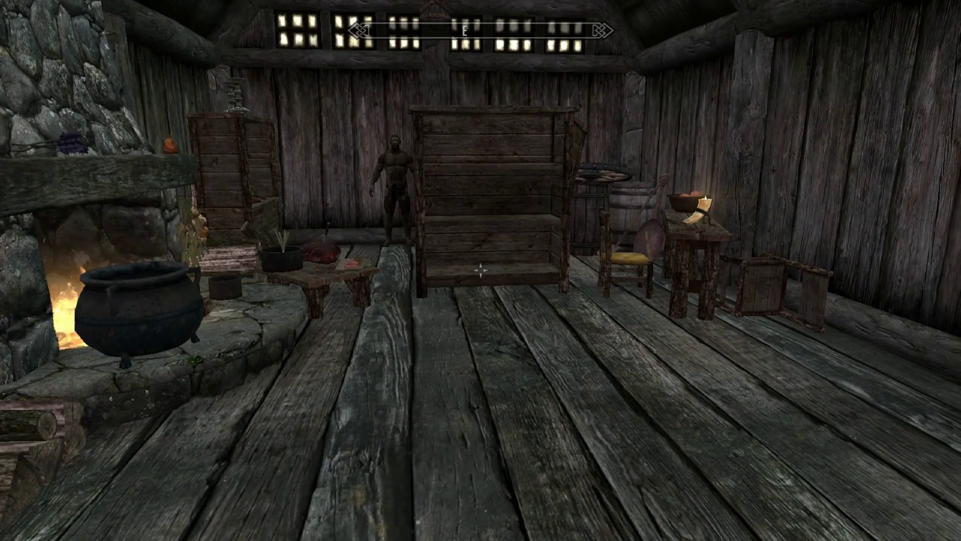
{"action": "mouse_move", "coordinate": [481, 271]}
{"action": "key", "text": "grave"}
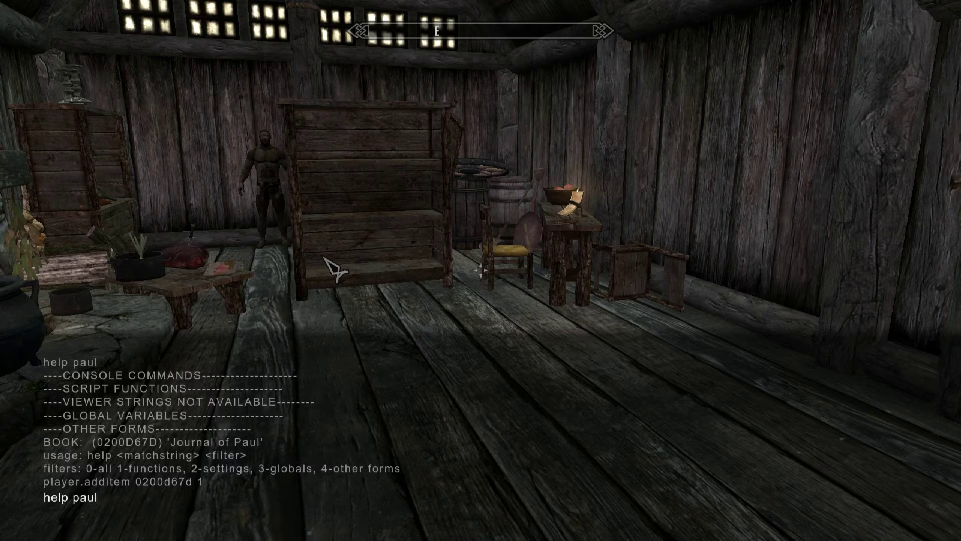
{"action": "key", "text": "Return"}
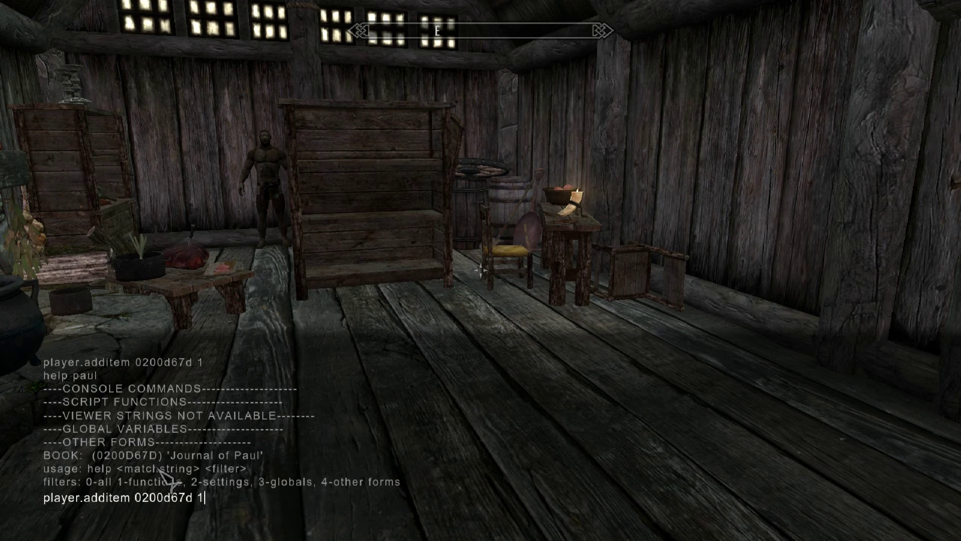
{"action": "key", "text": "Return"}
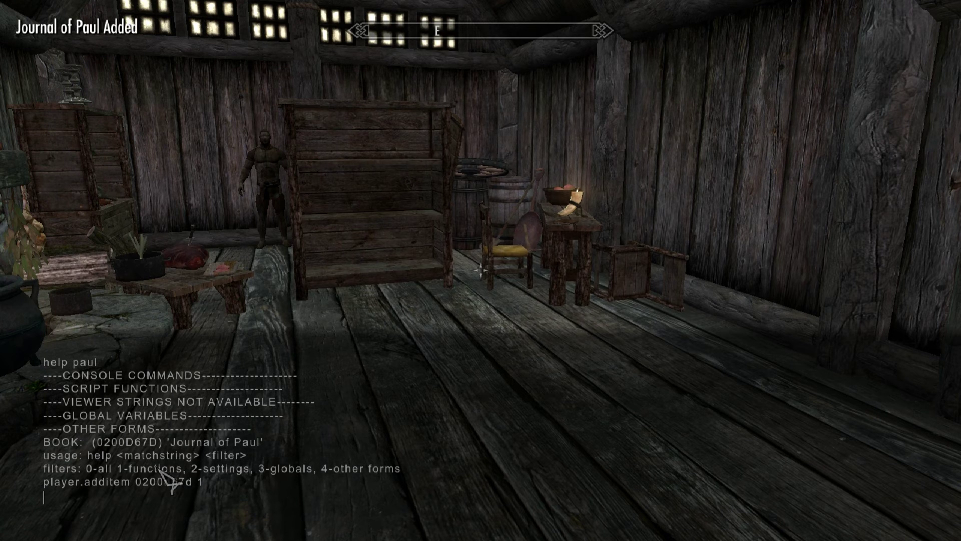
Close the console and view the BOOKS category of the Items inventory.
{"action": "key", "text": "grave"}
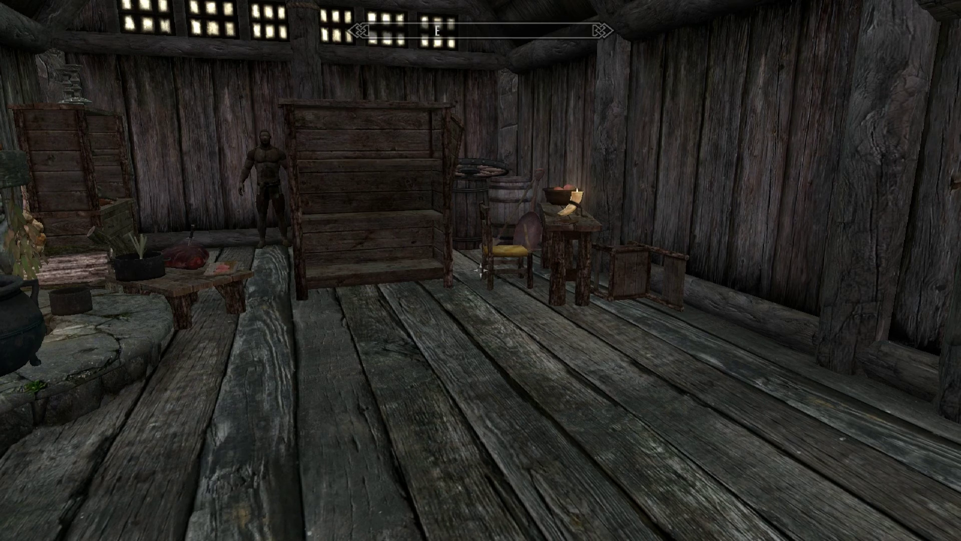
{"action": "key", "text": "Tab"}
{"action": "left_click", "coordinate": [549, 290]}
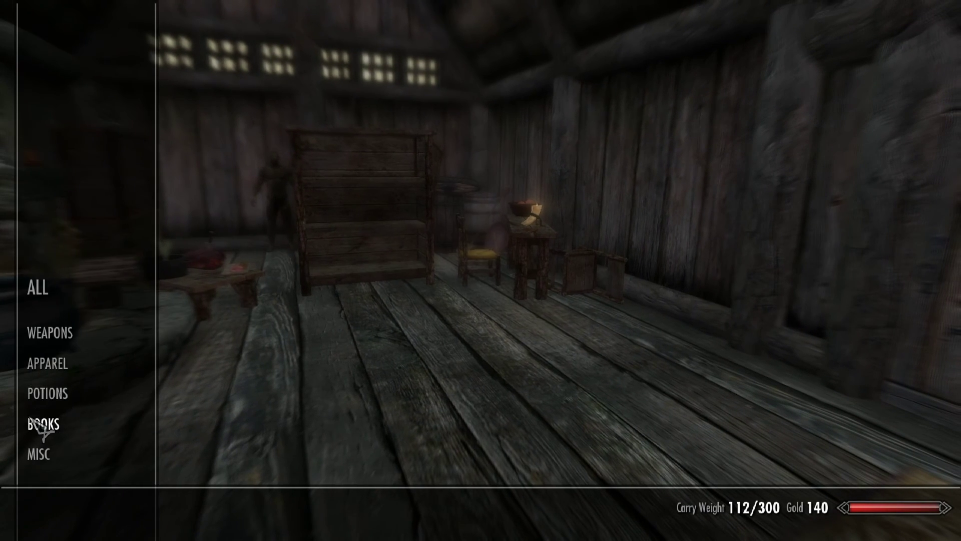
{"action": "left_click", "coordinate": [43, 424]}
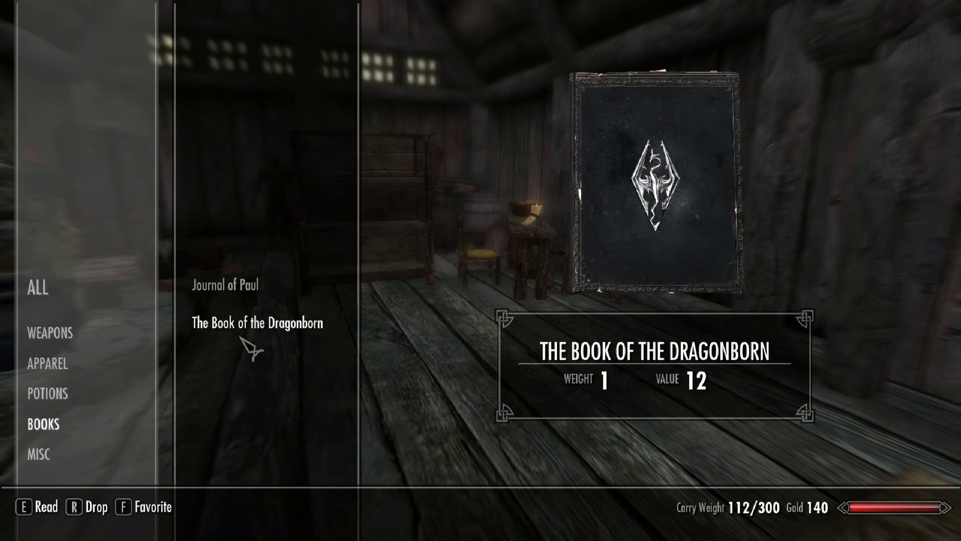
{"action": "key", "text": "Tab"}
Step up to the table, reopen the inventory's books and read Journal of Paul.
{"action": "key", "text": "w"}
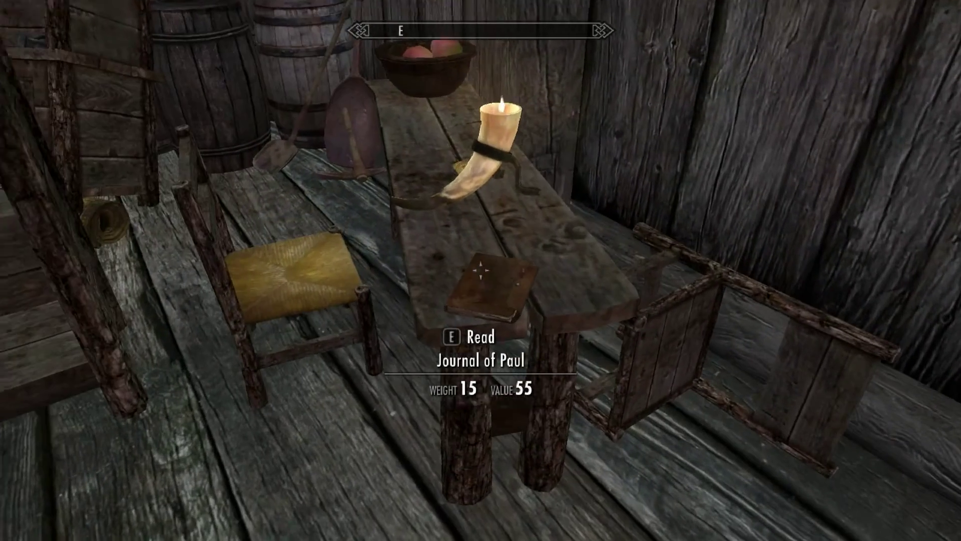
{"action": "key", "text": "s"}
{"action": "key", "text": "w"}
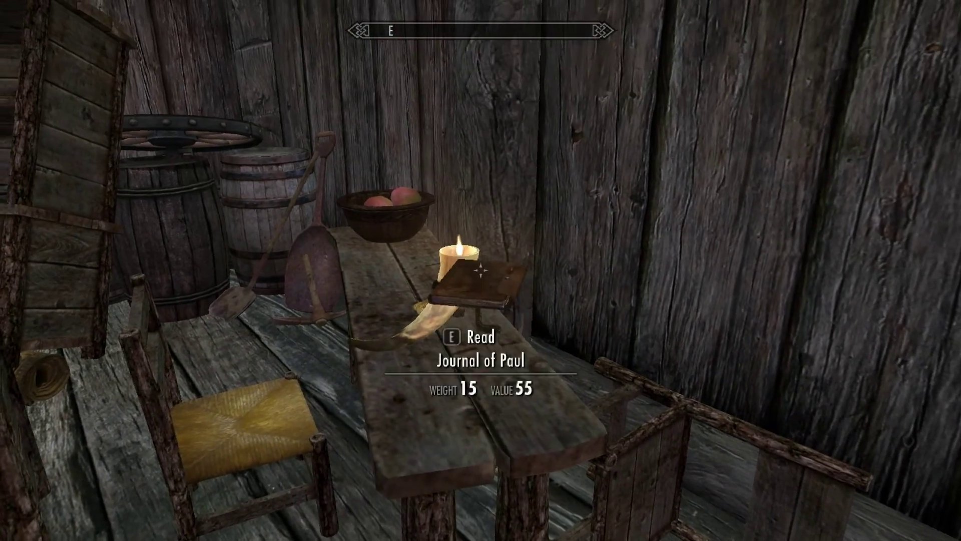
{"action": "key", "text": "Tab"}
{"action": "key", "text": "d"}
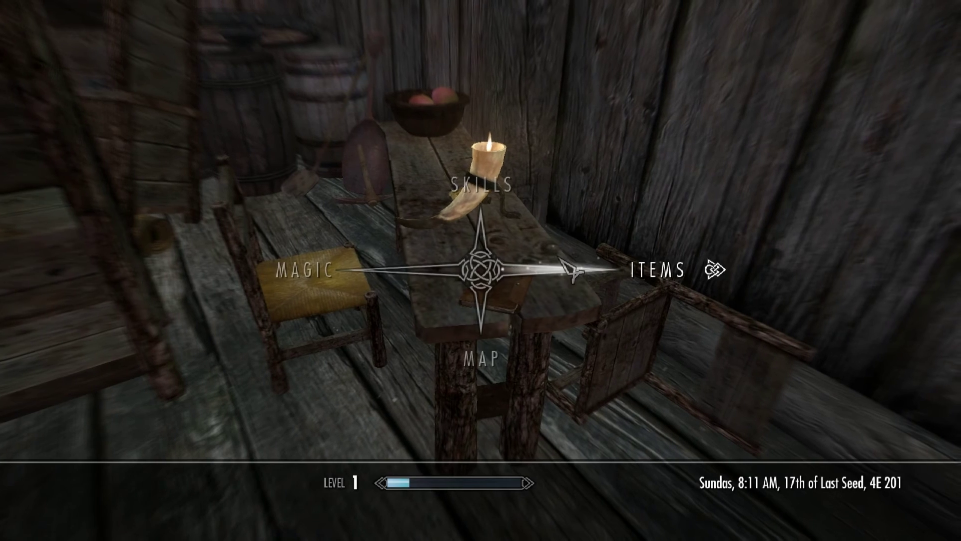
{"action": "left_click", "coordinate": [86, 425]}
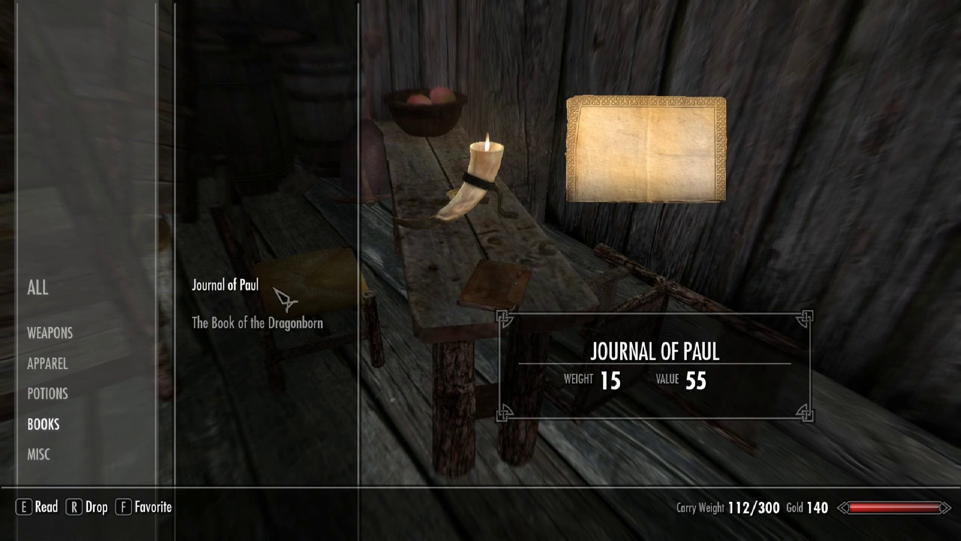
{"action": "left_click", "coordinate": [258, 288]}
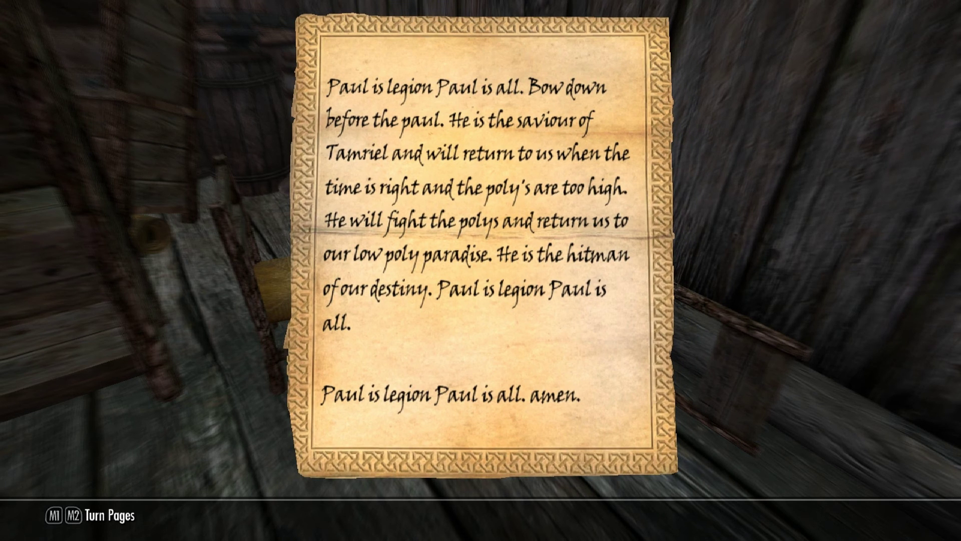
Close the journal and menus, then read the Journal of Paul lying on the table.
{"action": "key", "text": "Tab"}
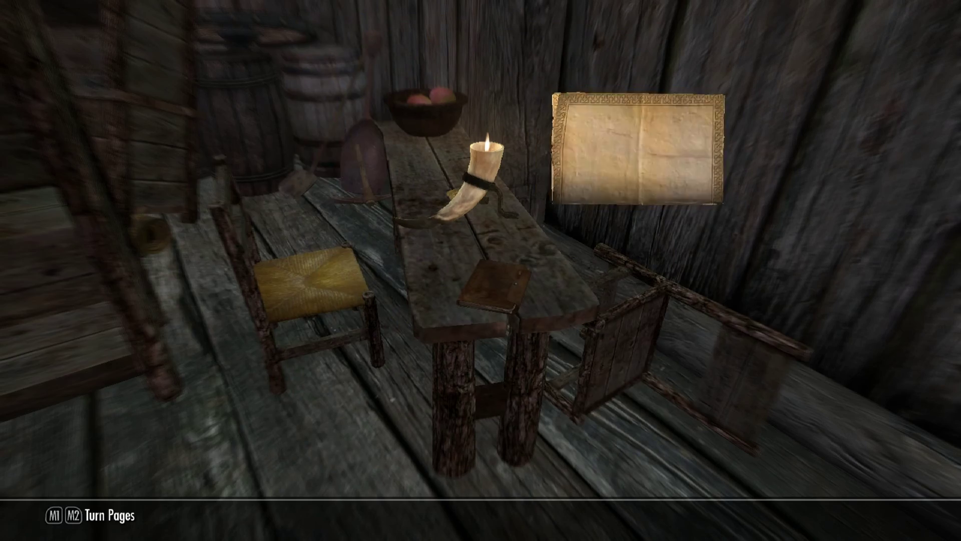
{"action": "key", "text": "Tab"}
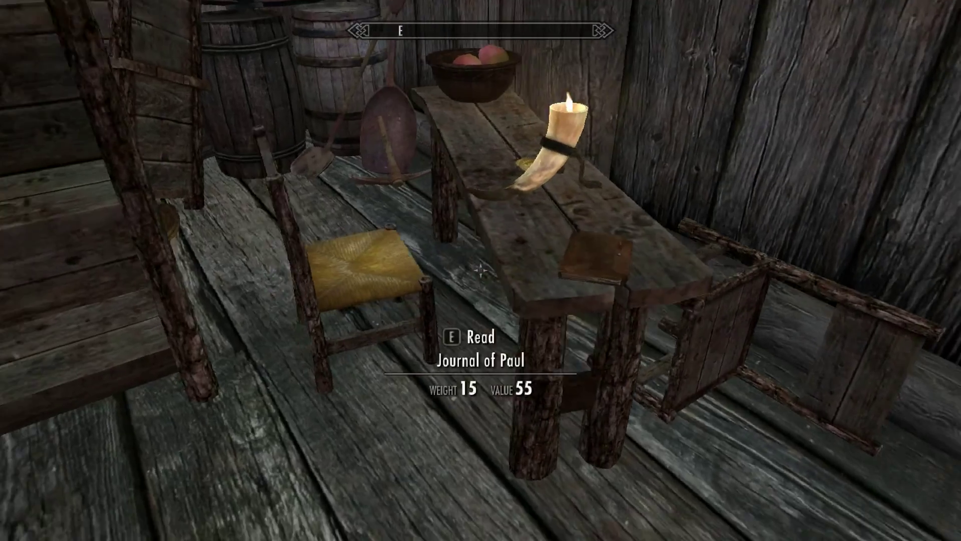
{"action": "key", "text": "Tab"}
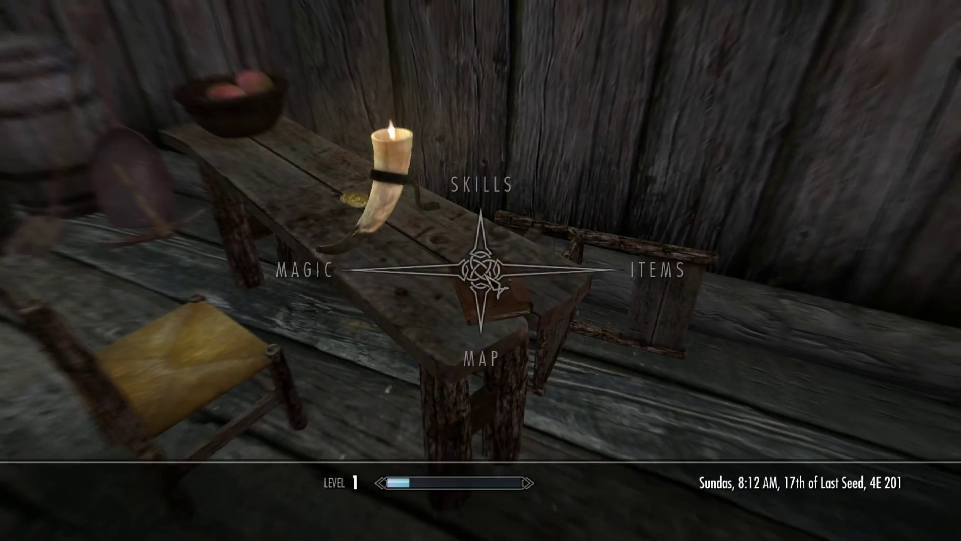
{"action": "key", "text": "Tab"}
{"action": "key", "text": "e"}
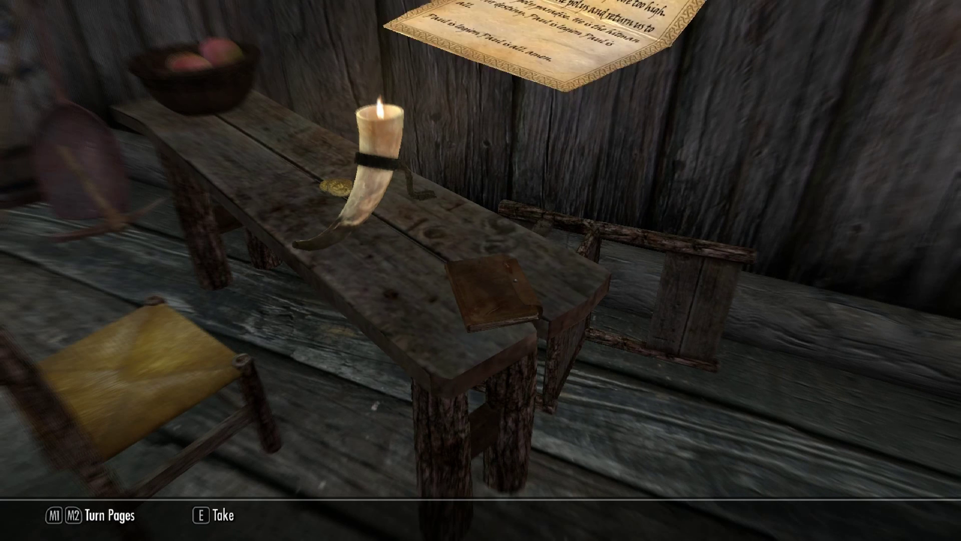